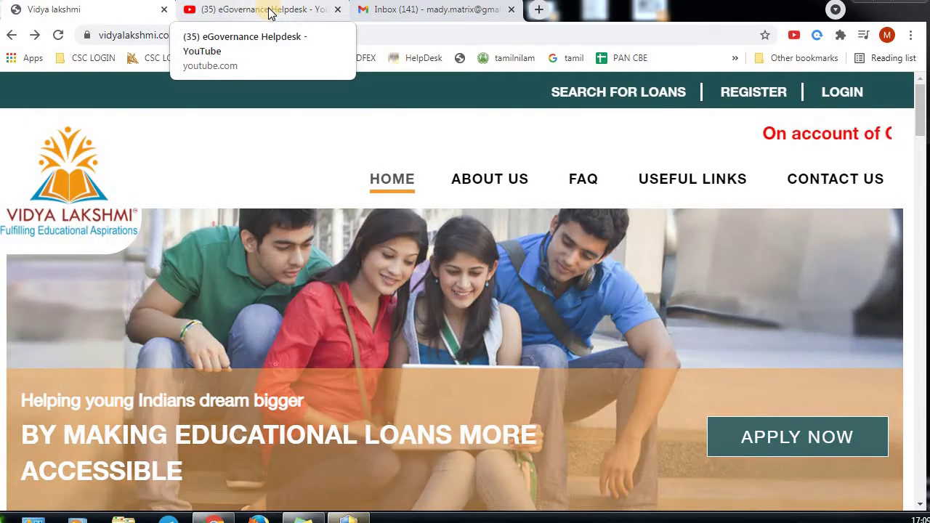
key("ctrl+Tab")
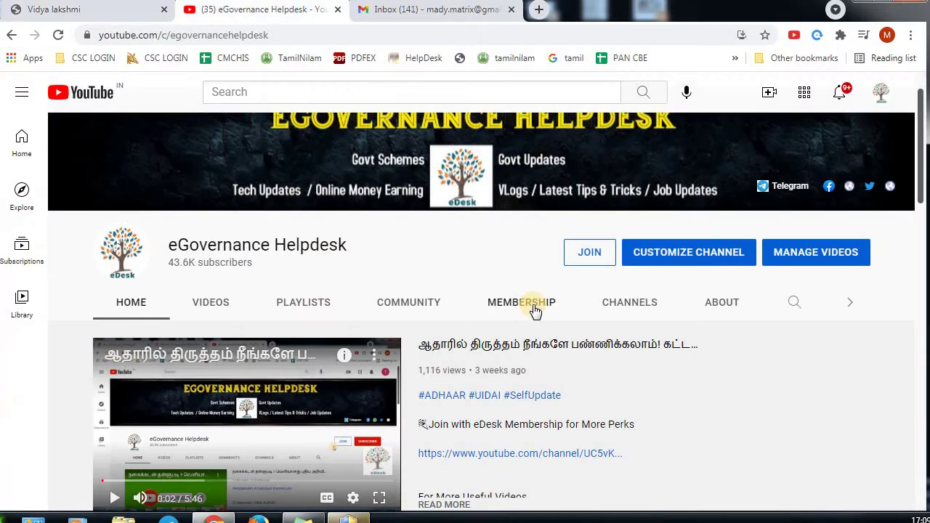
left_click_drag(922, 102, 919, 50)
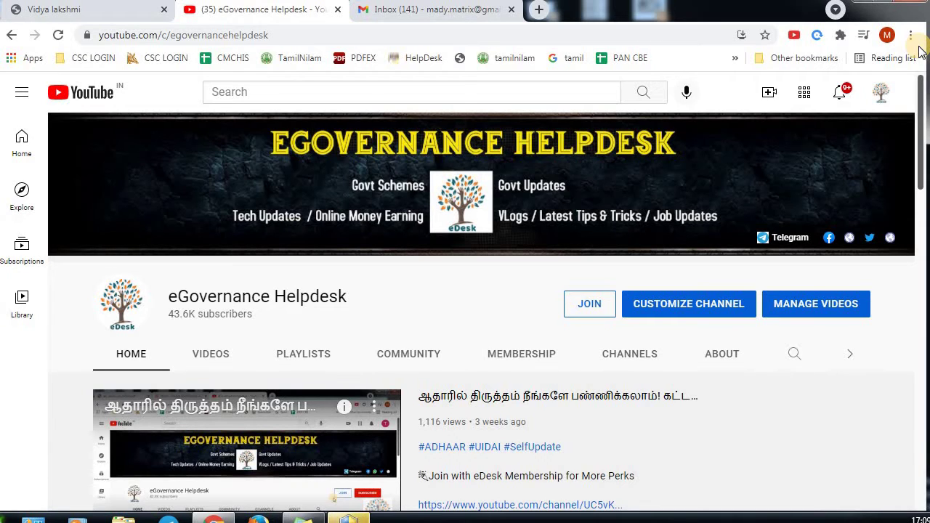
left_click(880, 93)
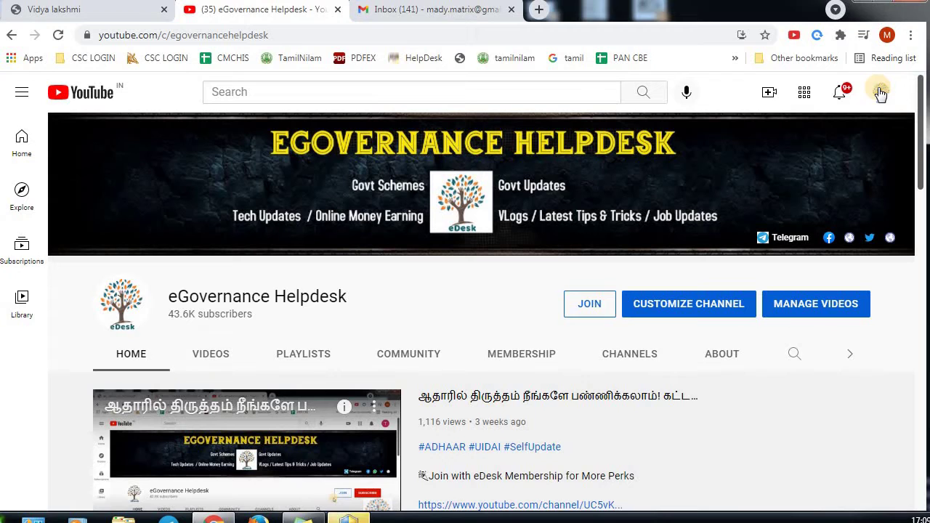
left_click(104, 15)
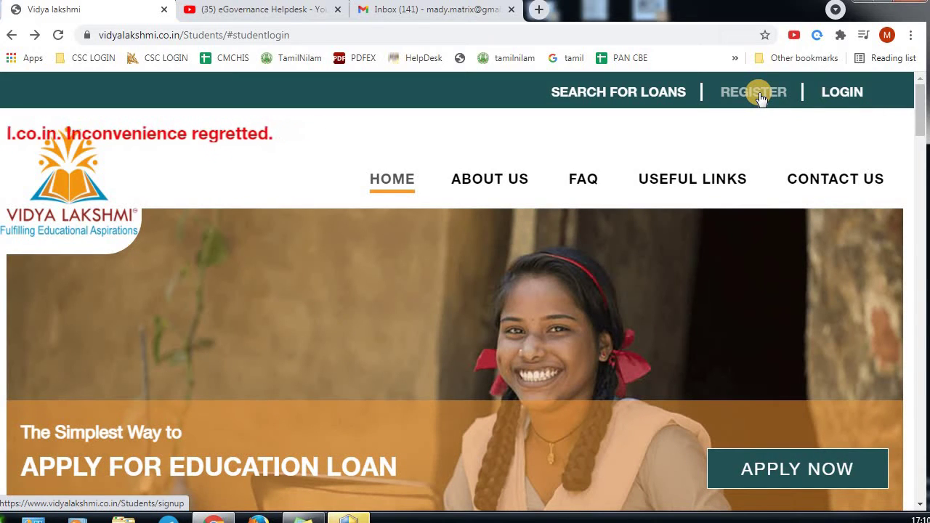
Go to the Create Your Account signup page via REGISTER in the top bar
mouse_move(845, 103)
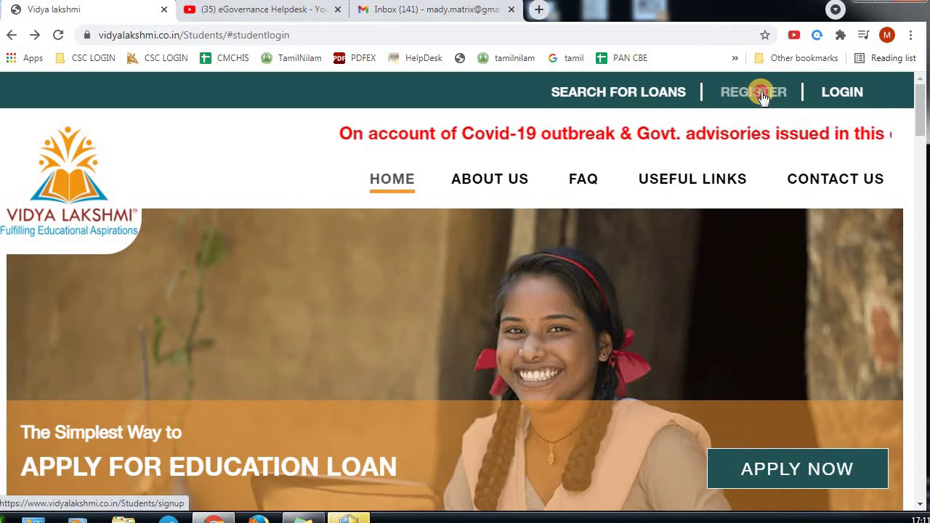
left_click(761, 98)
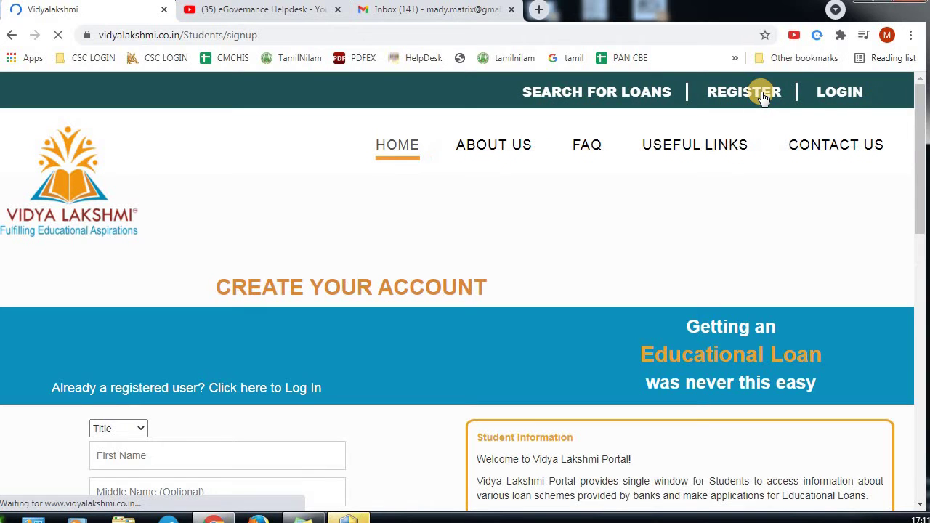
Choose the title Shri. and enter the student's first and last name
scroll(777, 223, "down", 3)
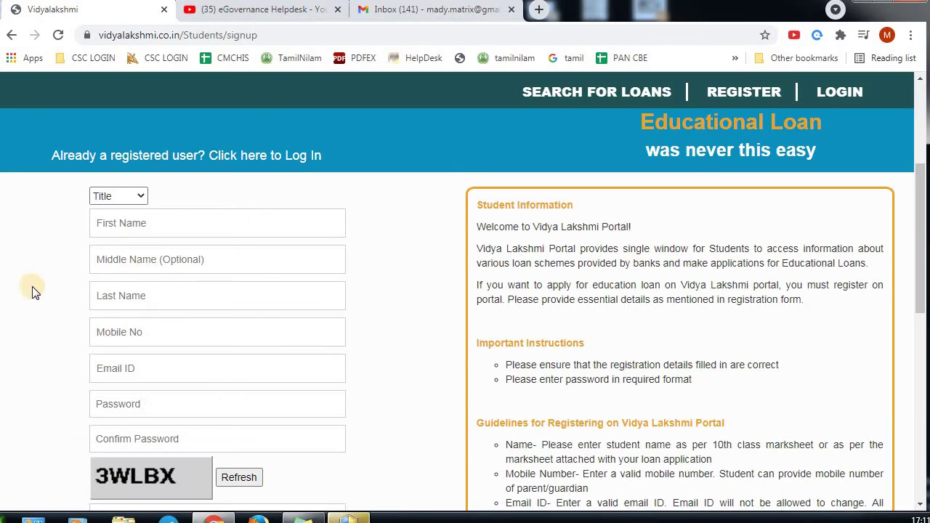
left_click(134, 203)
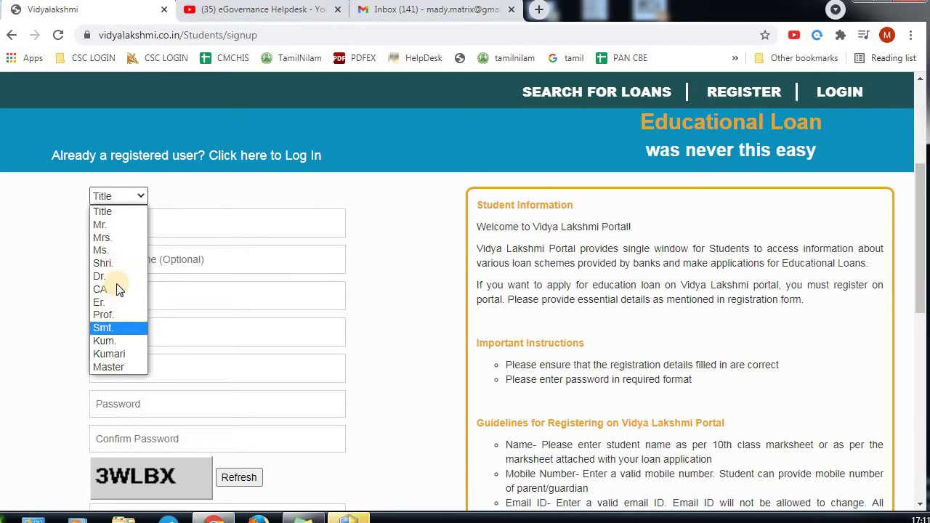
left_click(120, 265)
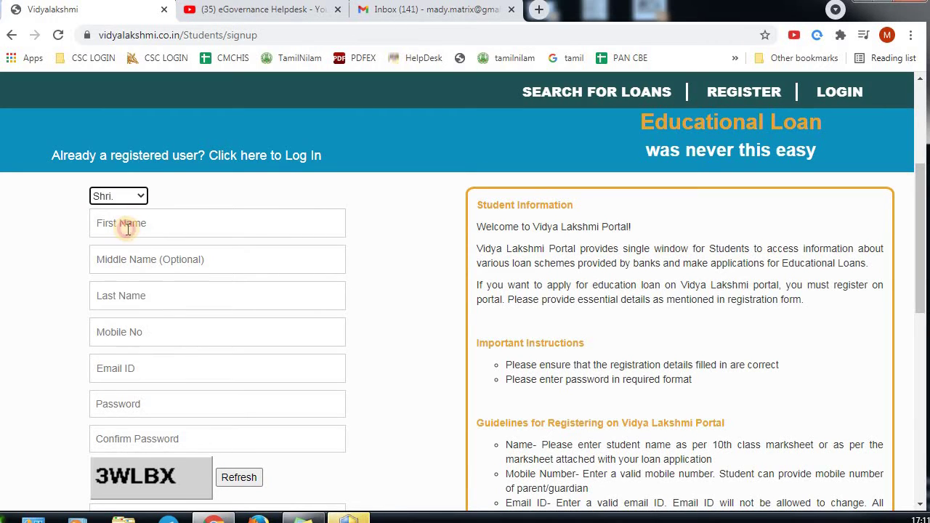
left_click(128, 228)
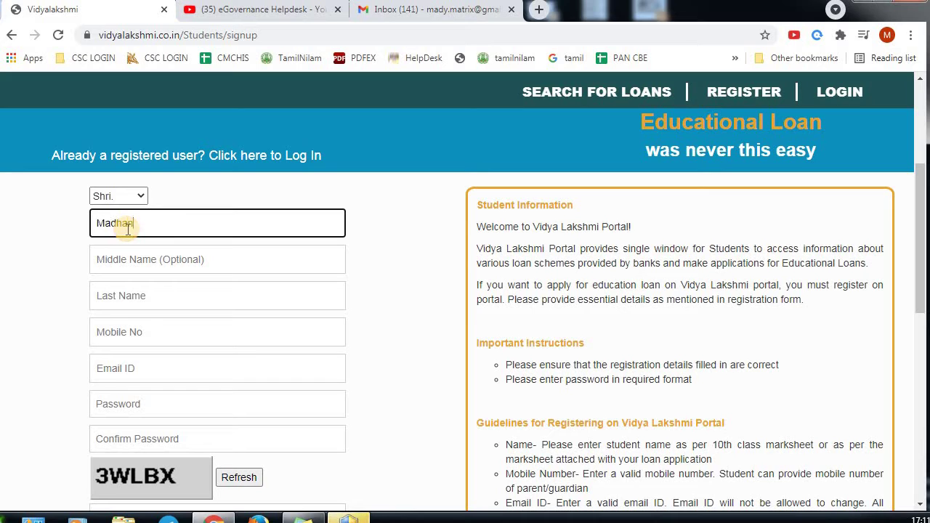
left_click(122, 296)
type("Kumar")
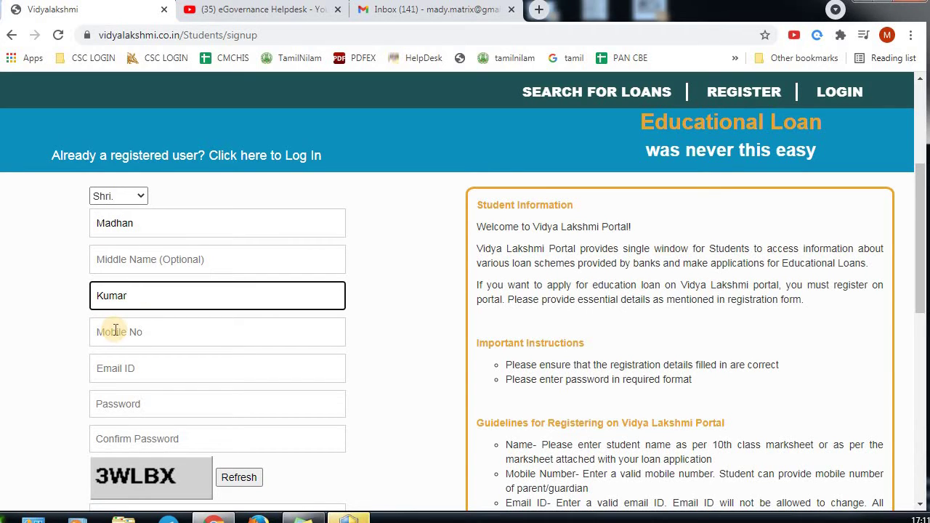
Fill in the student's mobile number and e-mail address
left_click(115, 331)
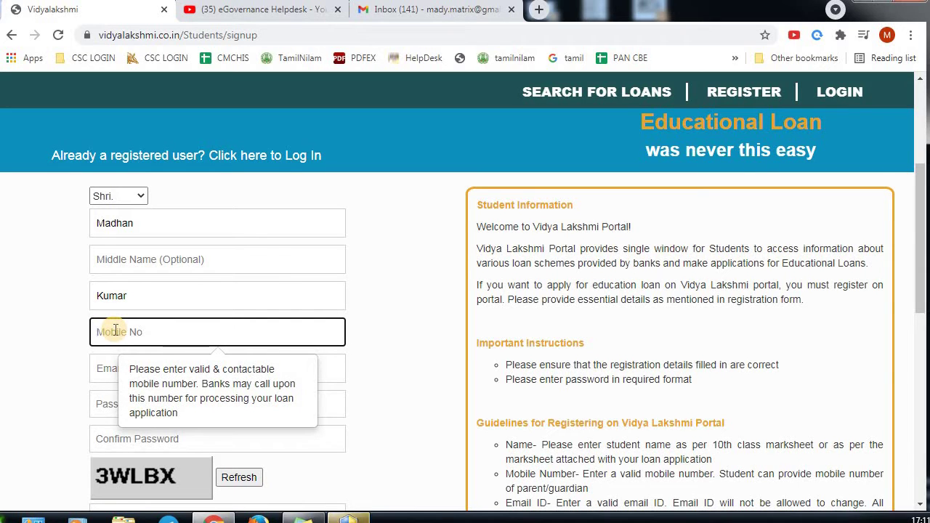
key("Tab")
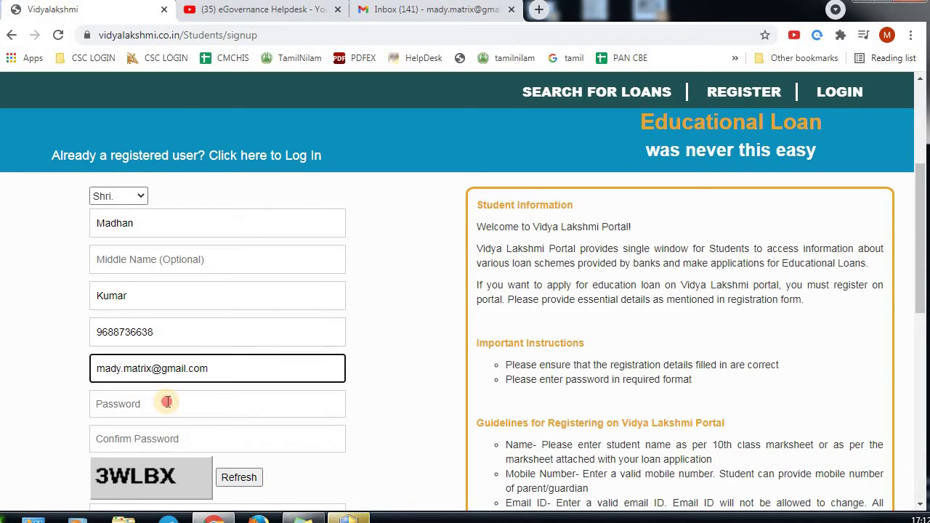
Enter and confirm the account password, then type the captcha code
left_click(166, 402)
type("••••••")
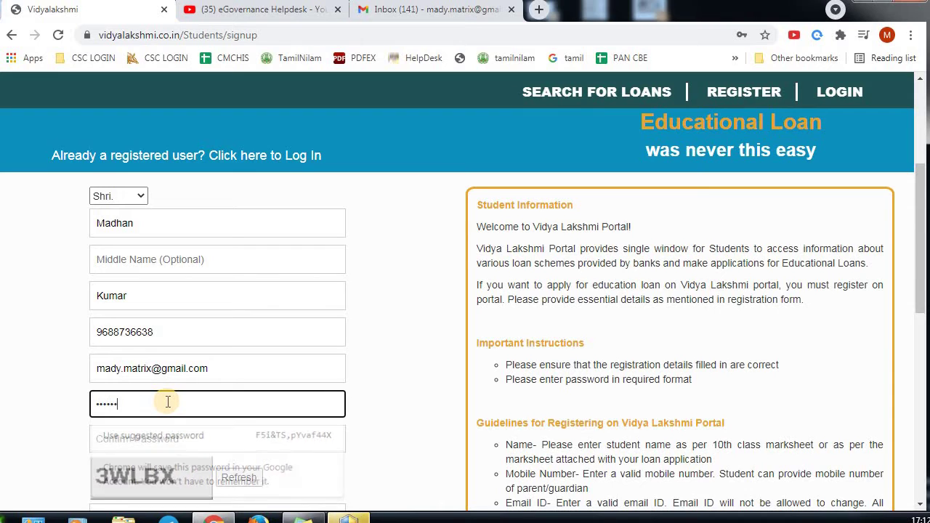
type("•")
key("Tab")
type("••")
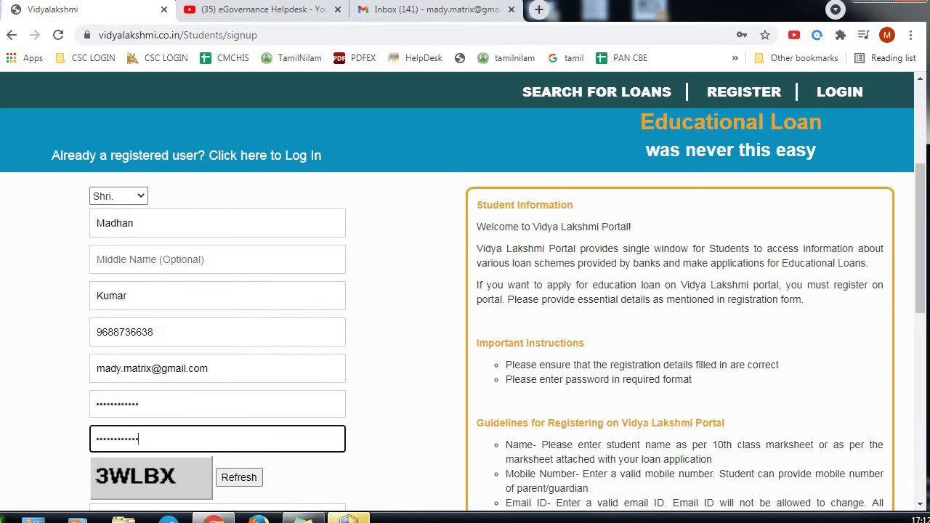
left_click_drag(922, 242, 923, 305)
left_click(154, 333)
type("3W")
type("LBX")
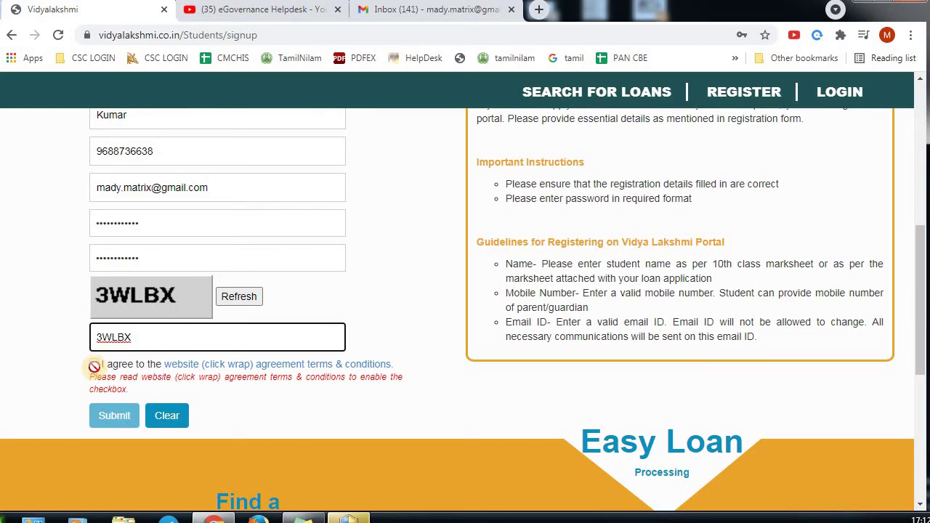
Review the website agreement terms and conditions, then return to the registration form
left_click(223, 368)
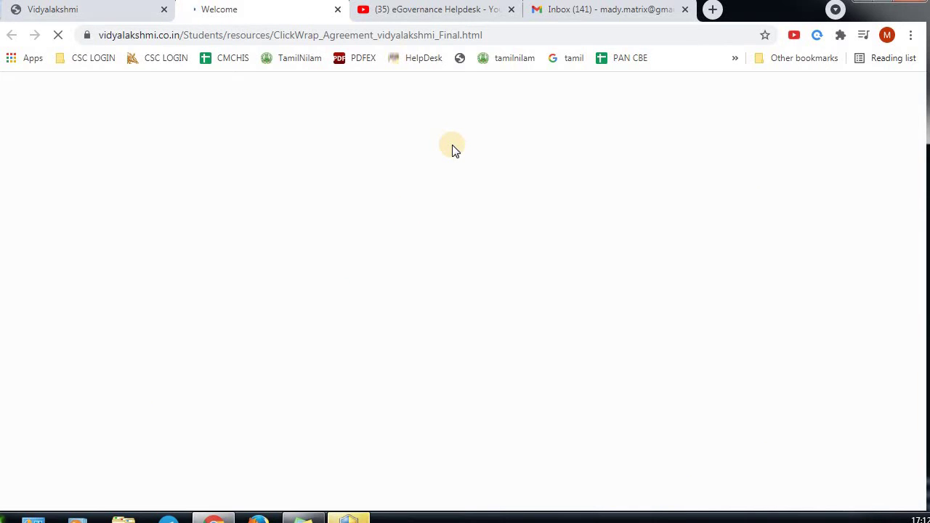
left_click(104, 10)
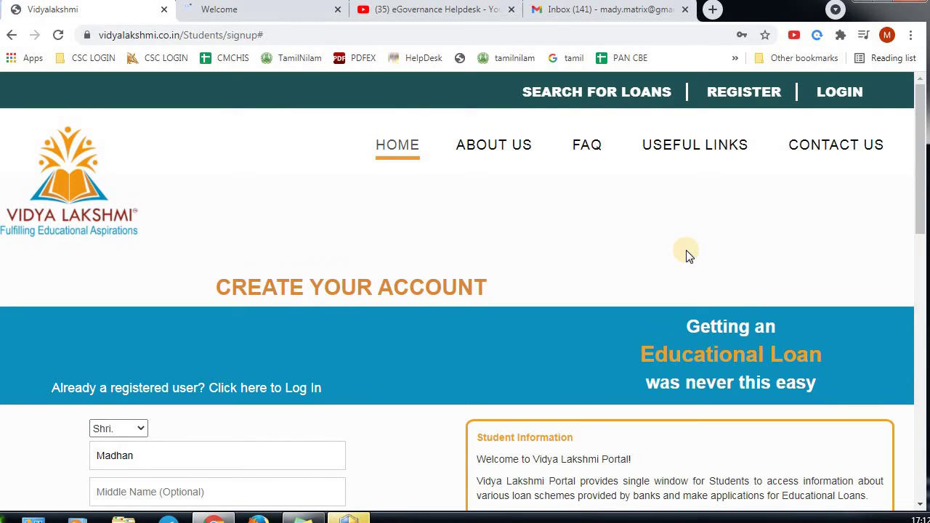
scroll(686, 250, "down", 15)
scroll(407, 195, "up", 3)
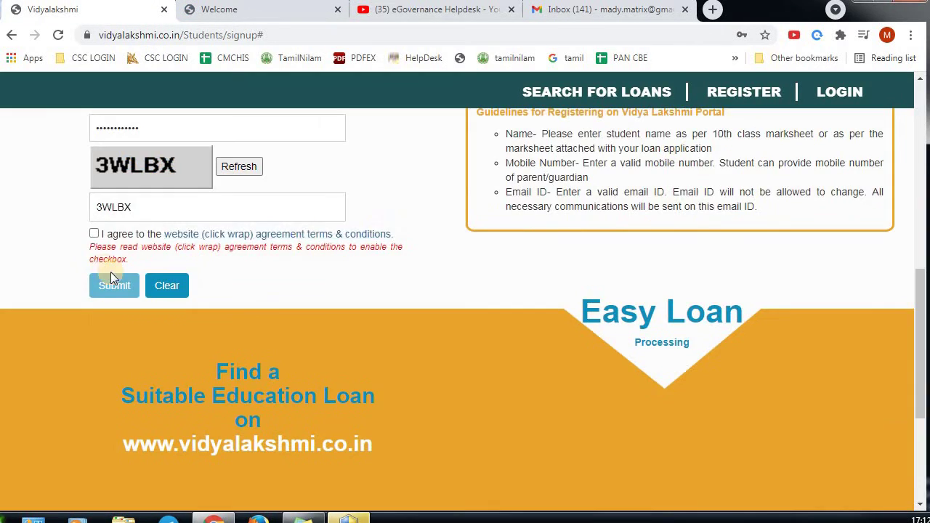
Accept the website agreement terms, submit the registration, and decline saving the password
left_click(94, 233)
left_click(128, 289)
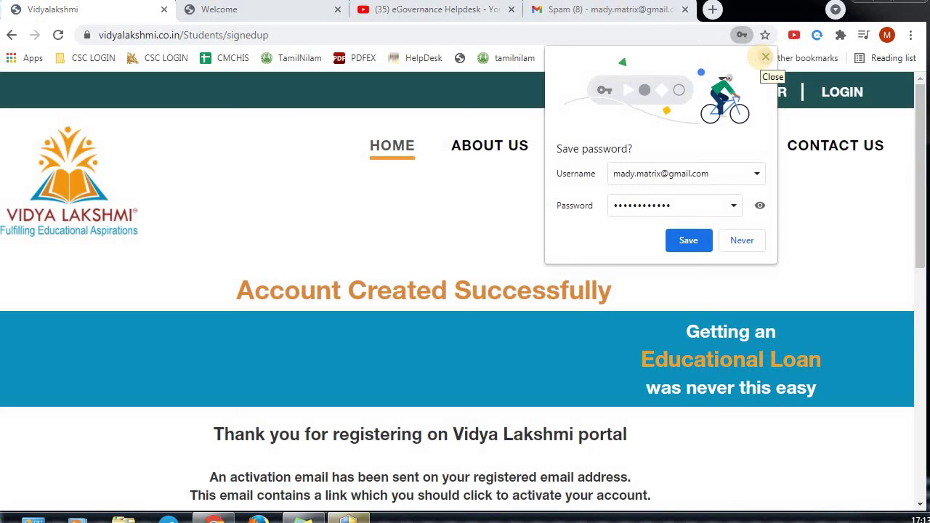
left_click(770, 54)
Read the activation e-mail notice below the Account Created Successfully heading
left_click_drag(321, 276, 423, 300)
scroll(421, 298, "down", 2)
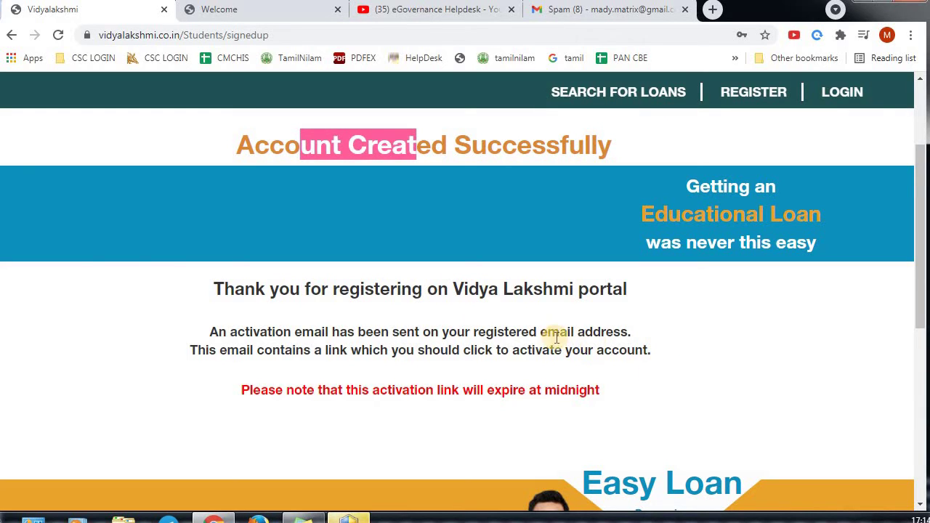
left_click(600, 10)
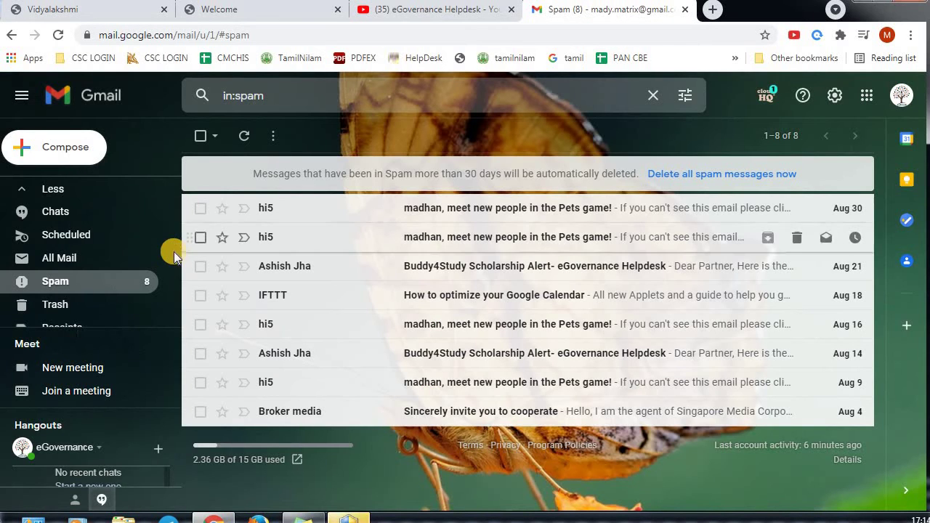
Open the Registration on Vidya Lakshmi email in the Gmail inbox and follow its activation link
scroll(173, 252, "up", 5)
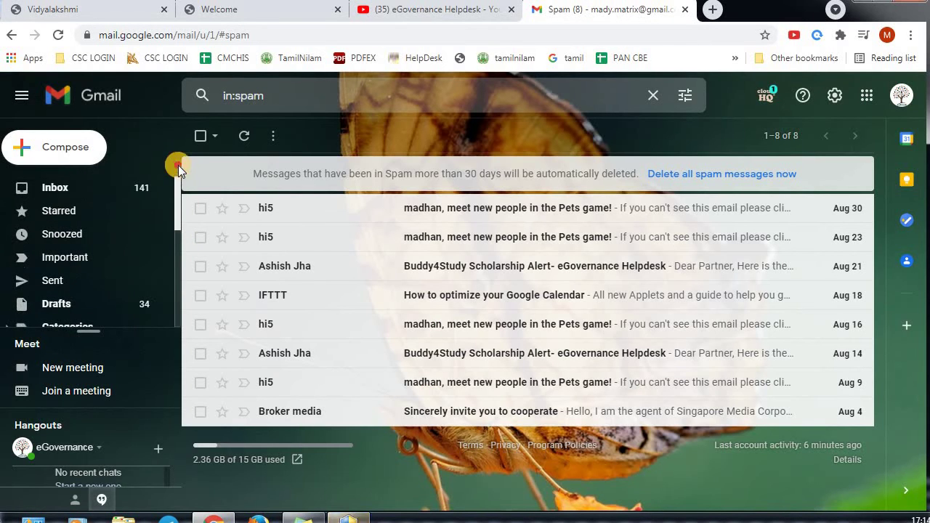
left_click(92, 188)
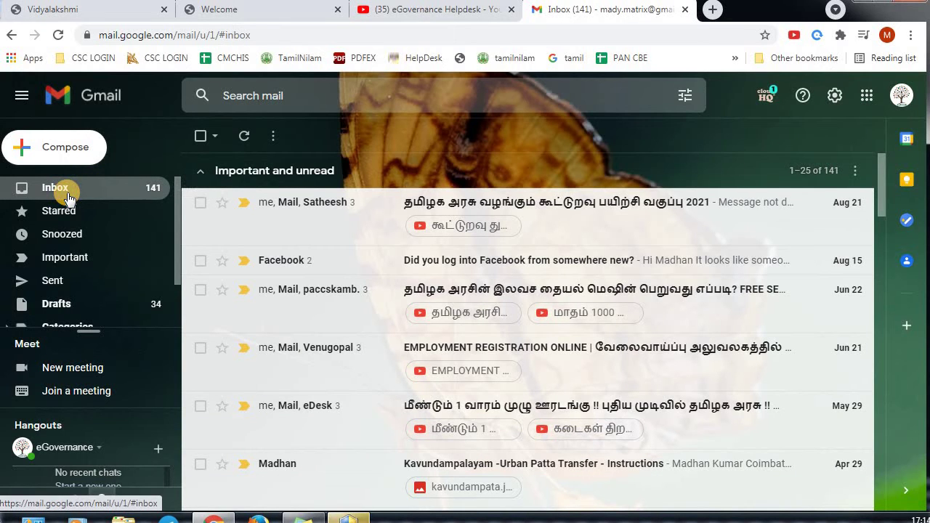
left_click(68, 195)
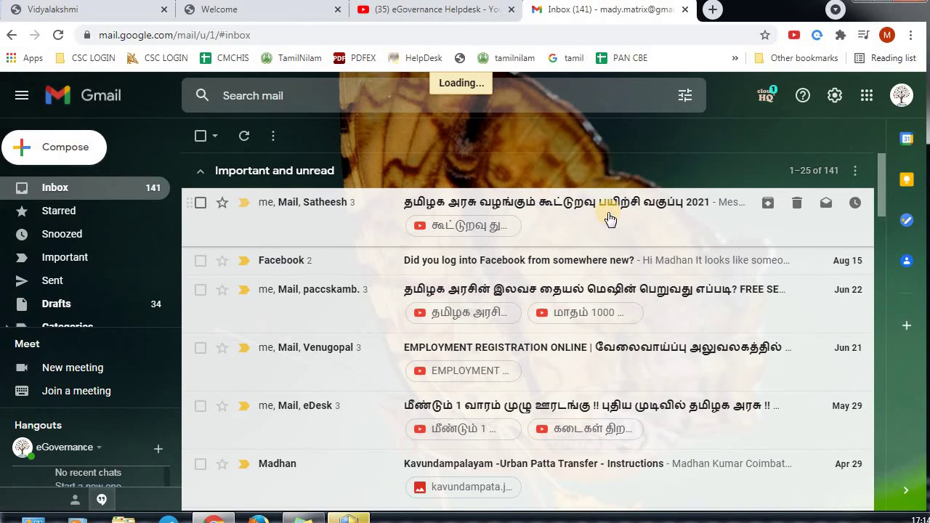
scroll(673, 270, "down", 10)
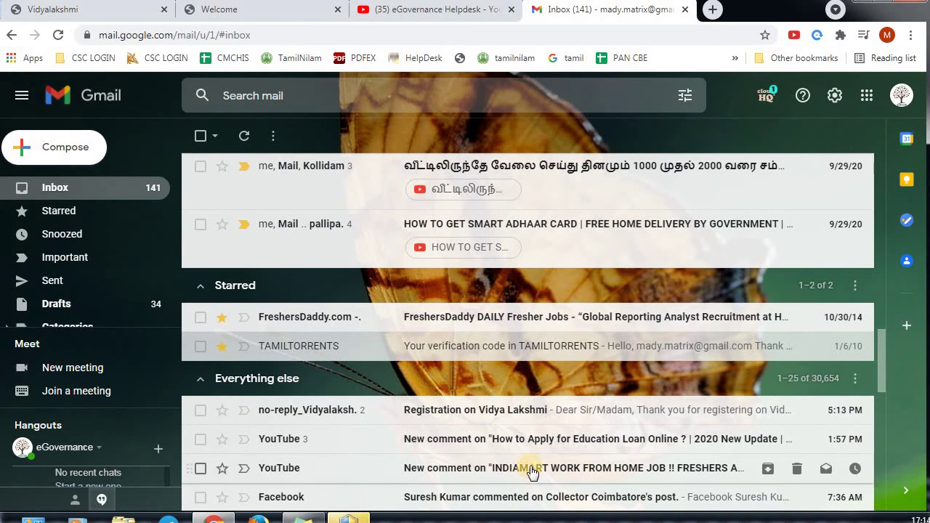
left_click(520, 418)
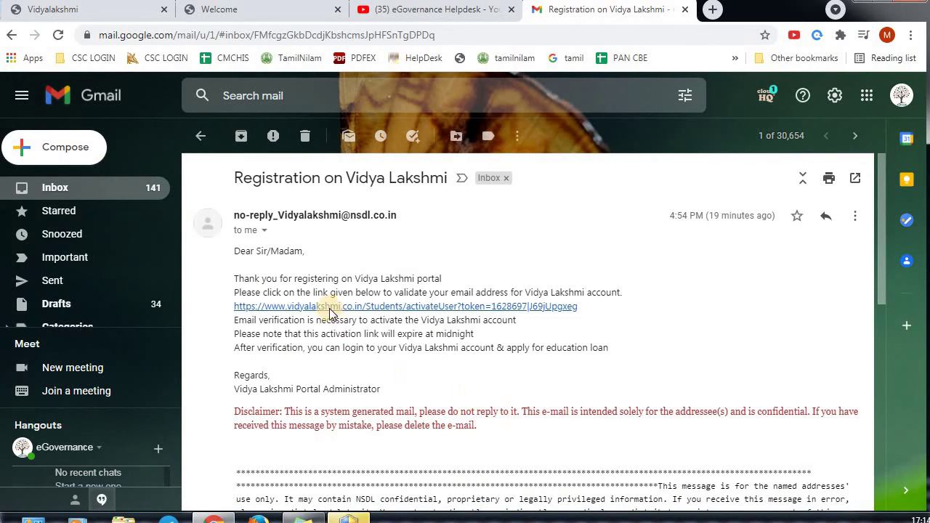
left_click(356, 311)
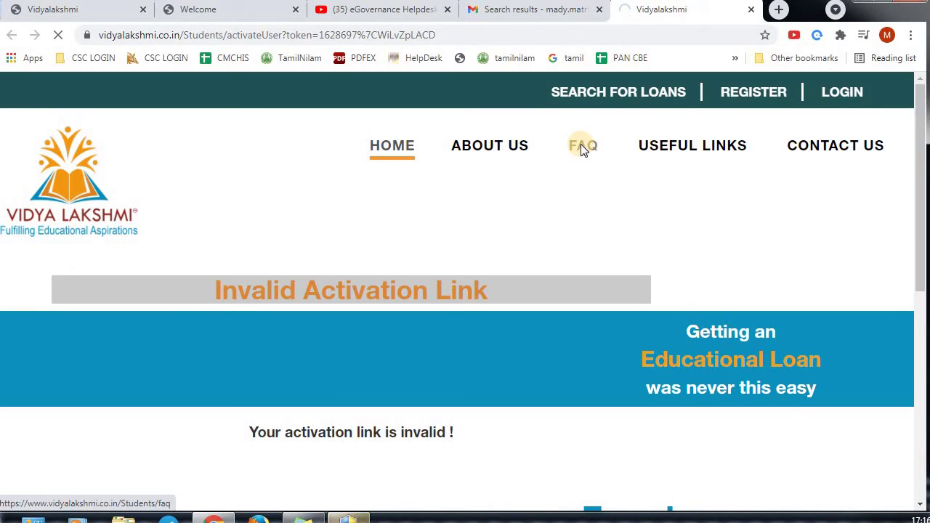
Open the FAQs page and expand the first answer listing the portal's seven features
left_click(581, 145)
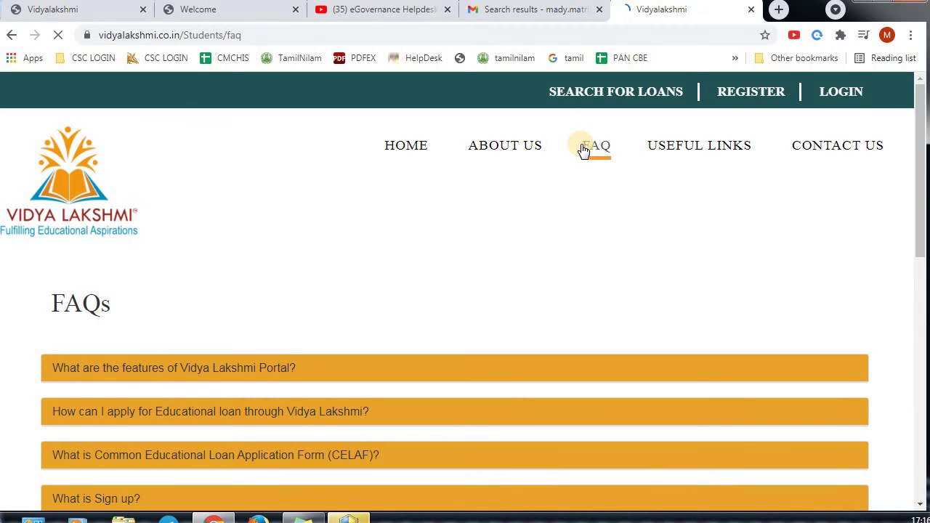
scroll(564, 228, "down", 2)
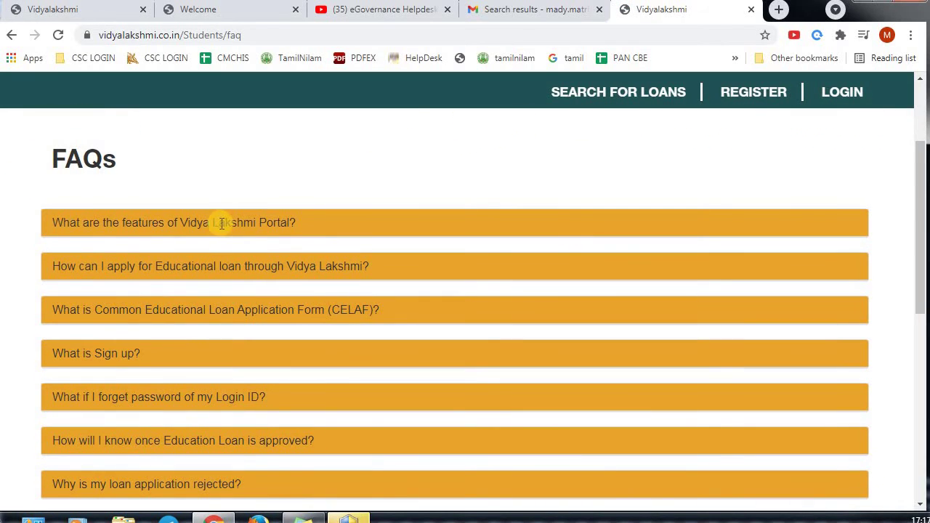
left_click(218, 223)
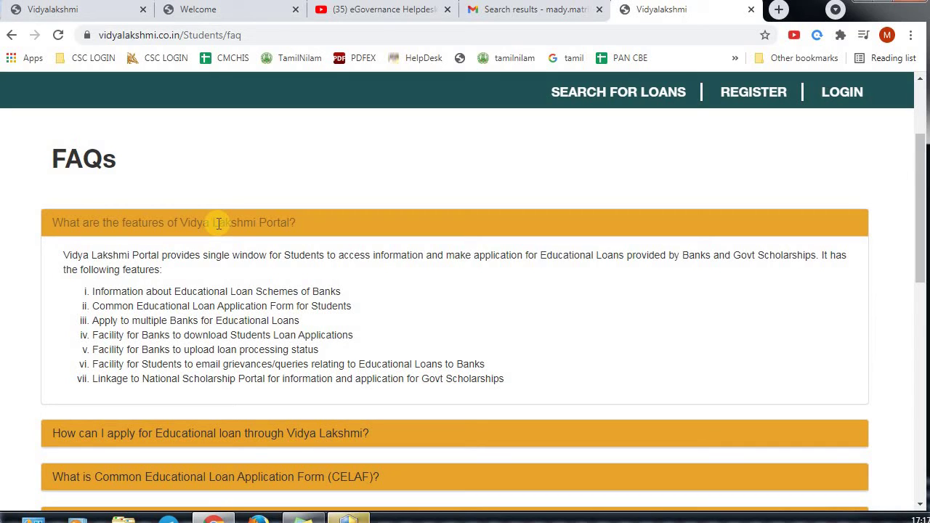
scroll(216, 222, "down", 2)
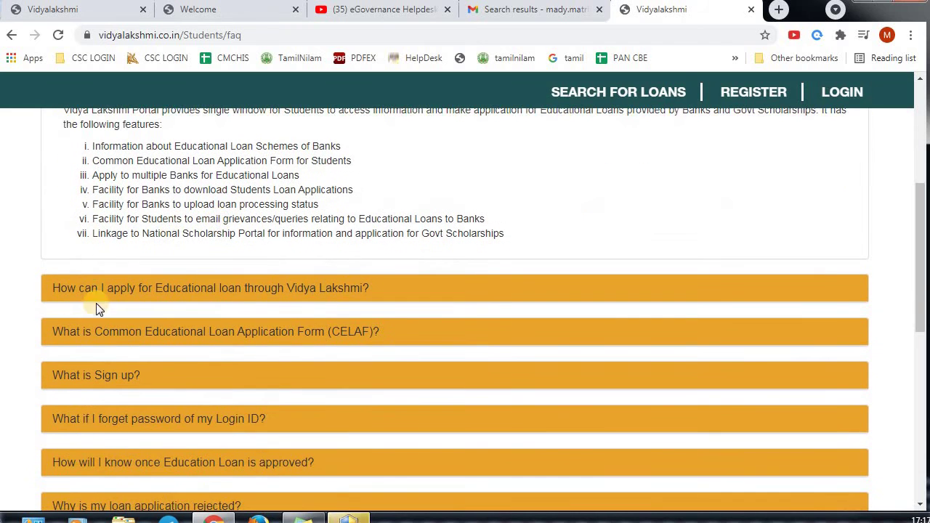
Expand the FAQ answers on applying for a loan, CELAF, and loan approval notification
left_click(216, 287)
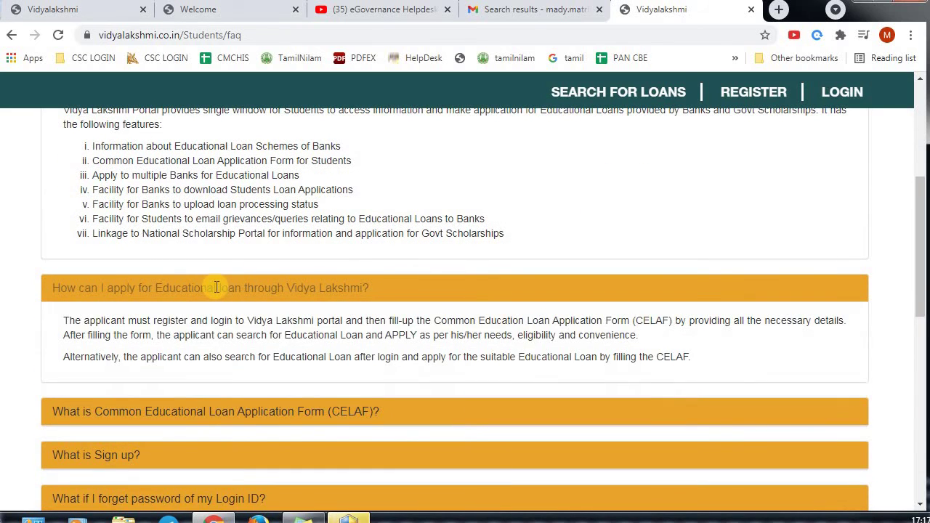
scroll(216, 287, "down", 2)
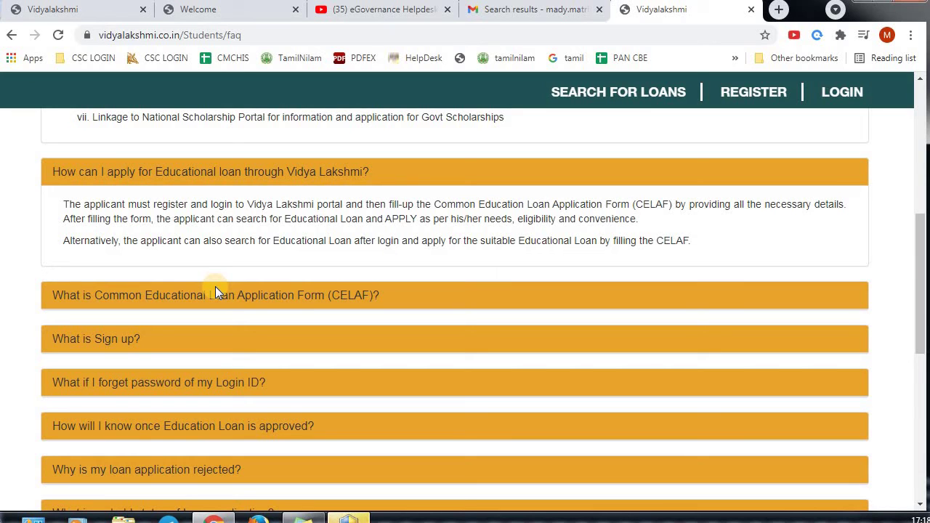
left_click(226, 295)
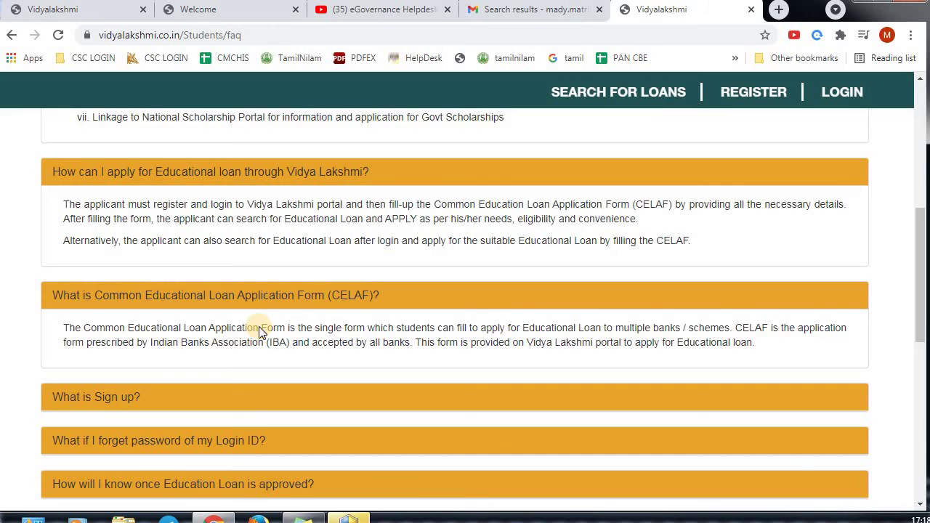
scroll(260, 329, "down", 4)
scroll(259, 326, "down", 3)
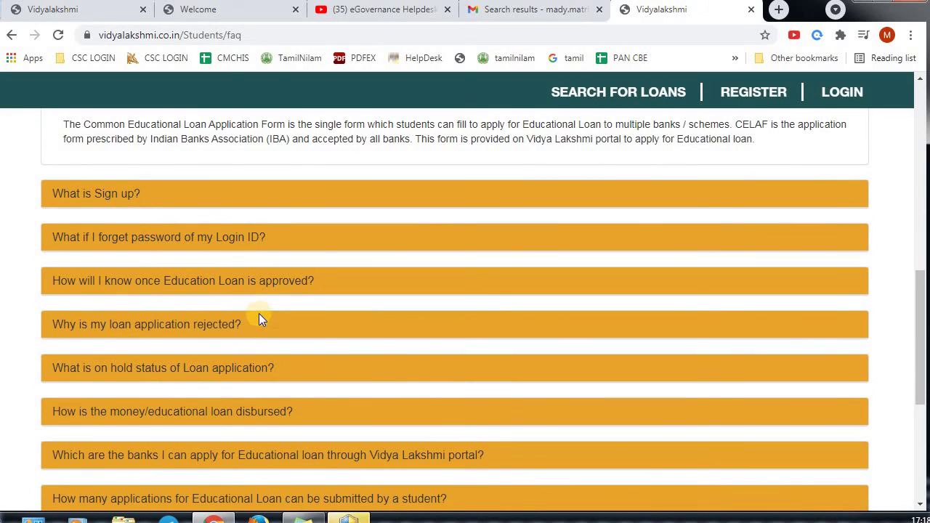
left_click(251, 286)
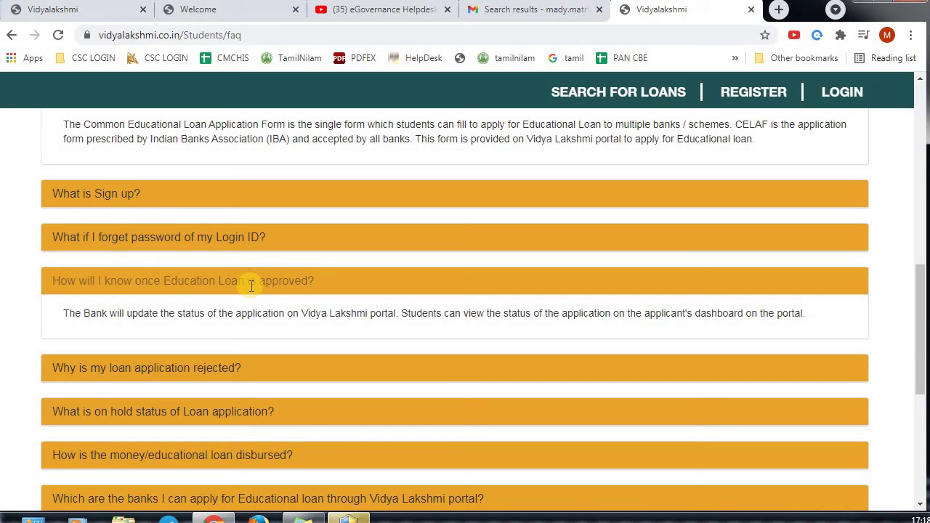
scroll(251, 285, "down", 3)
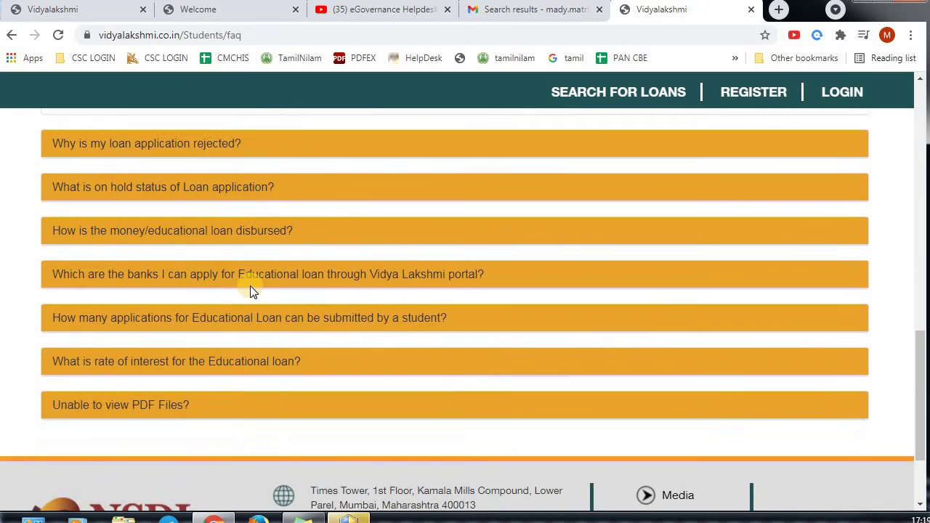